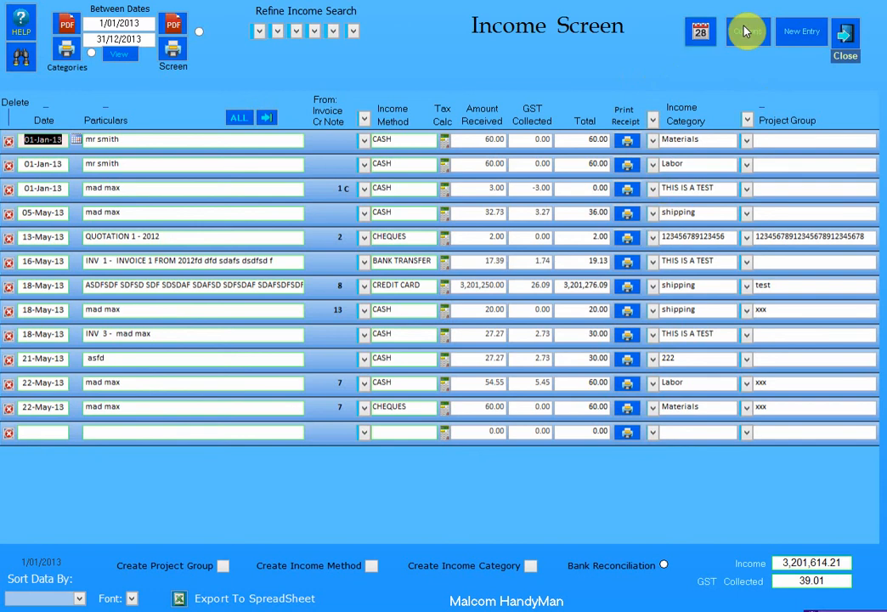
Leave the Income Screen and review the Total of all Income report for 01-Jan-13 to 31-Dec-13
{"action": "left_click", "coordinate": [854, 32]}
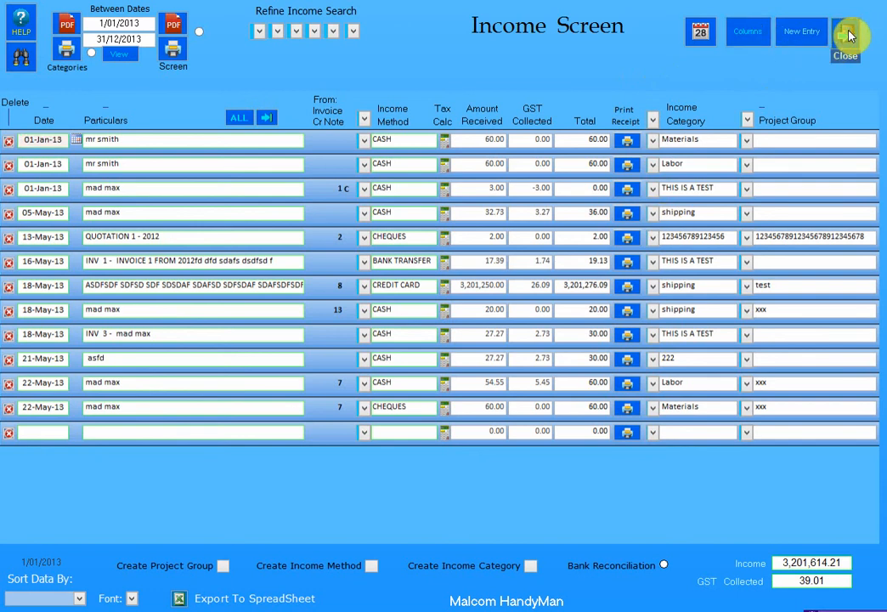
{"action": "left_click", "coordinate": [204, 295]}
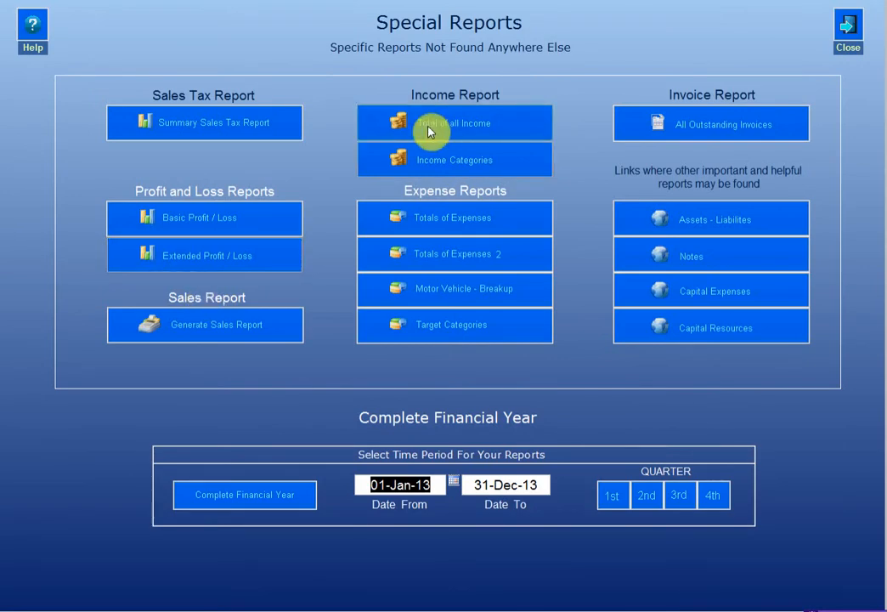
{"action": "left_click", "coordinate": [482, 127]}
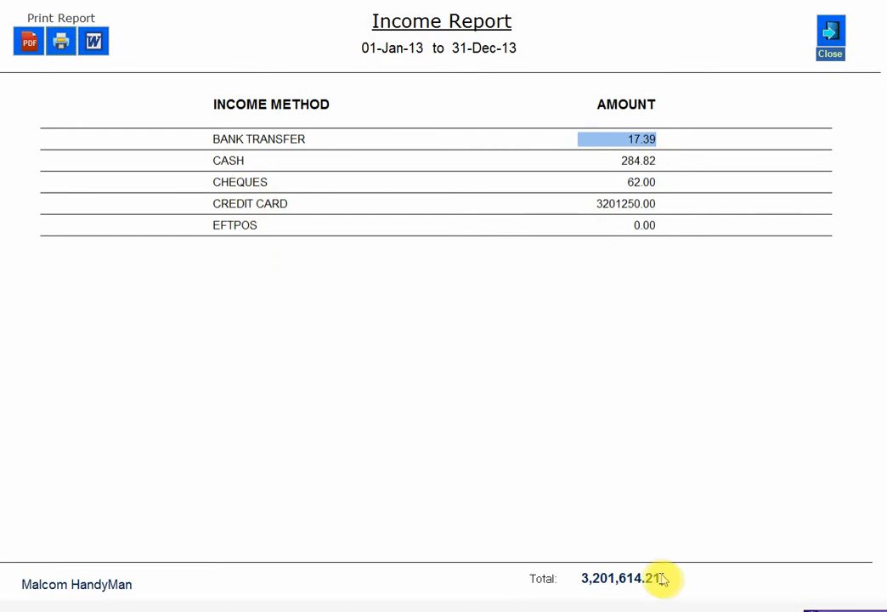
{"action": "left_click", "coordinate": [830, 34]}
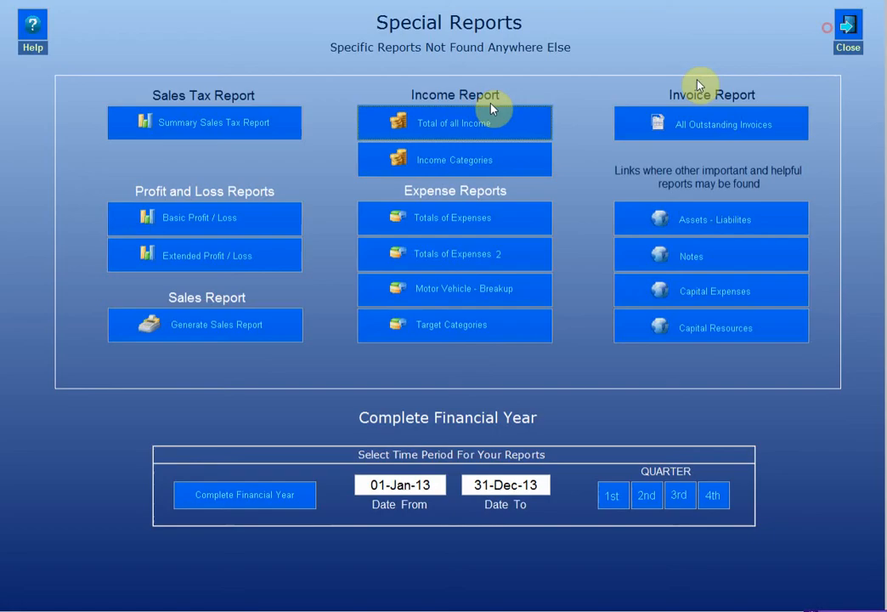
Review the Income Categories report for 01-Jan-13 to 31-Dec-13 and return to the main screen
{"action": "left_click", "coordinate": [459, 159]}
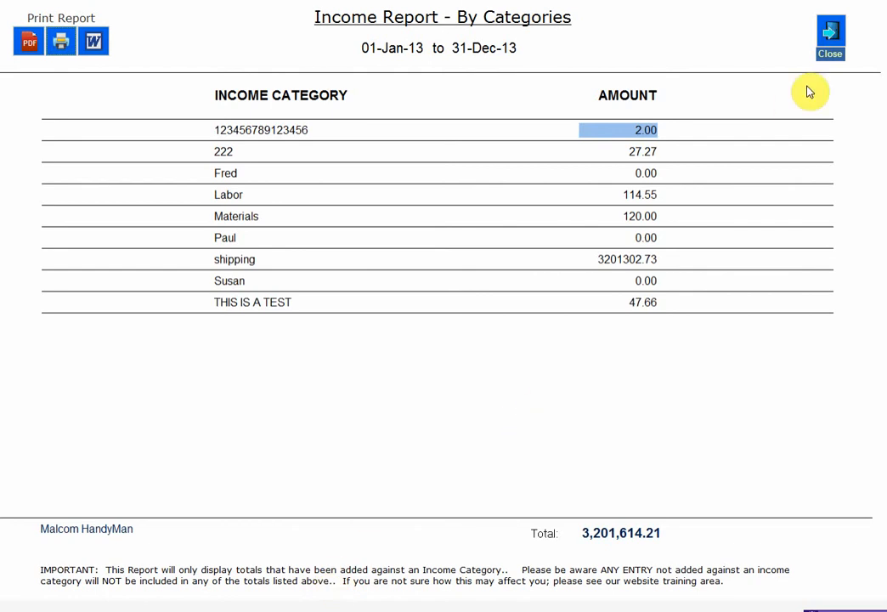
{"action": "left_click", "coordinate": [833, 34]}
{"action": "left_click", "coordinate": [847, 30]}
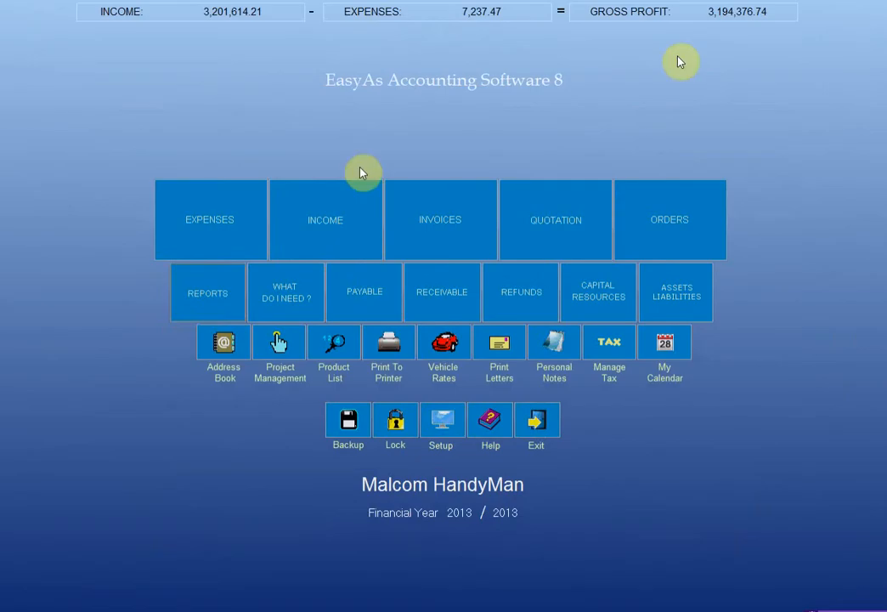
Review the list of existing income categories from the Income Screen and the categories assigned to the income entries
{"action": "left_click", "coordinate": [337, 218]}
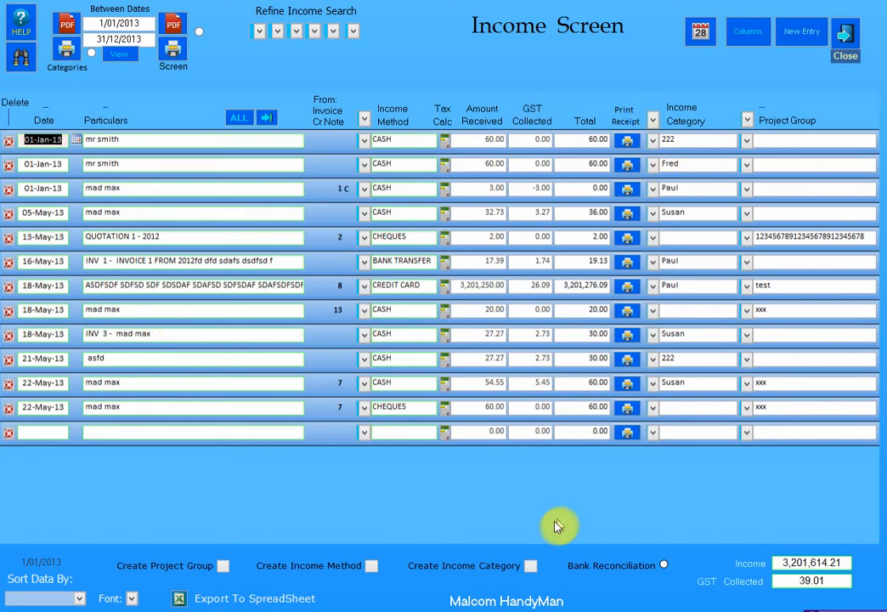
{"action": "left_click", "coordinate": [529, 567]}
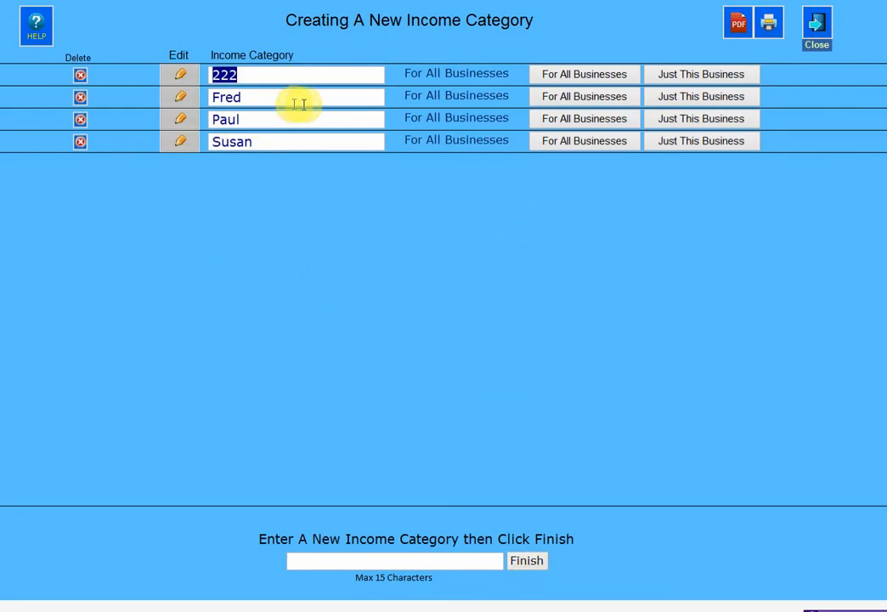
{"action": "left_click", "coordinate": [817, 25]}
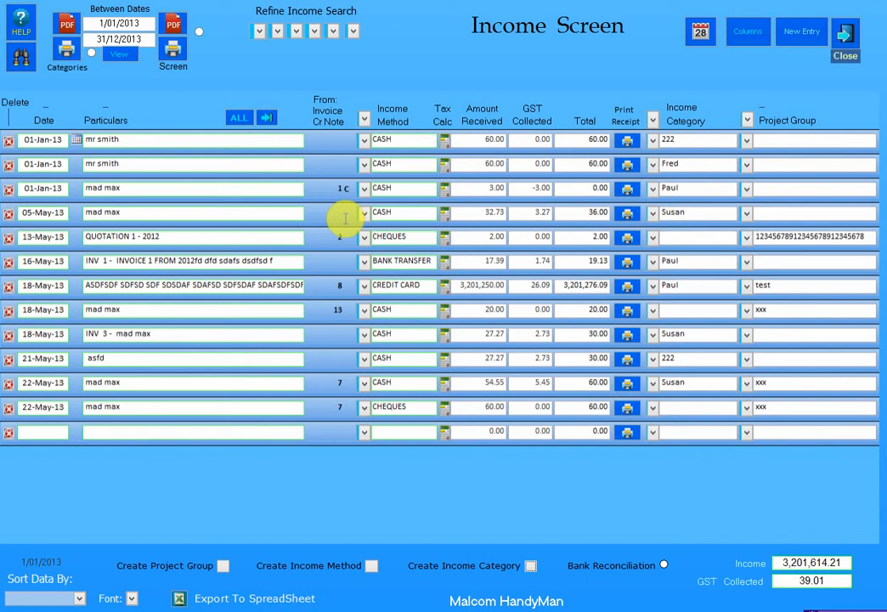
{"action": "double_click", "coordinate": [673, 212]}
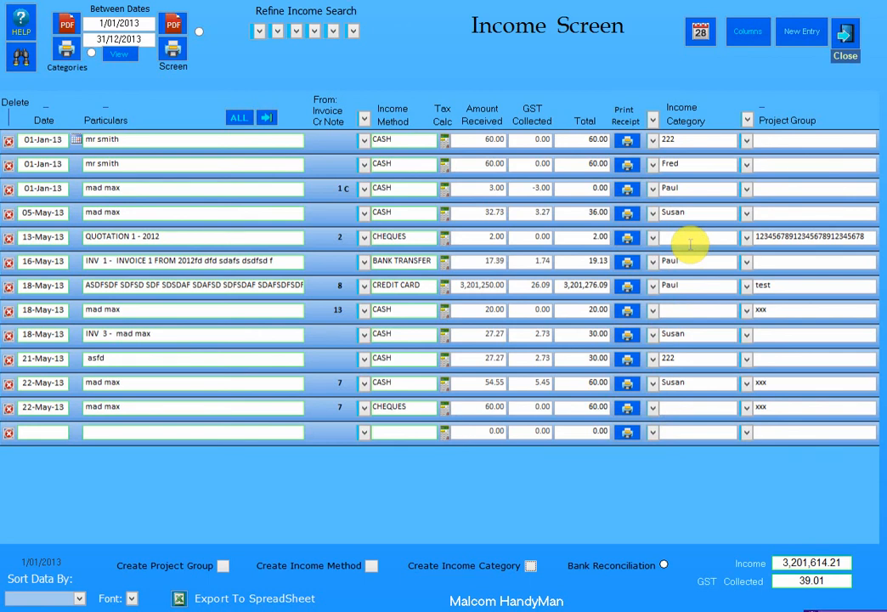
Leave the Income Screen and check the amounts per category in the Income Categories report
{"action": "left_click", "coordinate": [845, 38]}
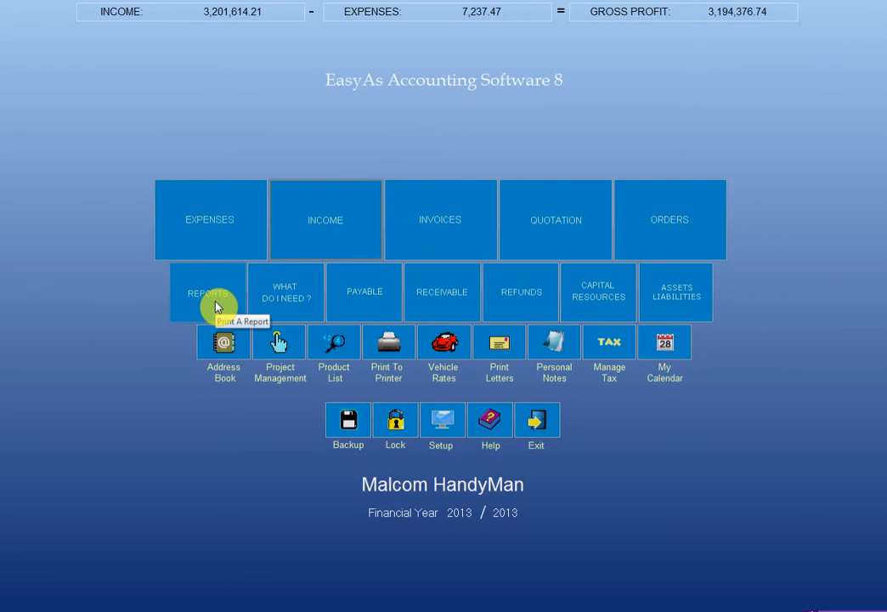
{"action": "left_click", "coordinate": [215, 307]}
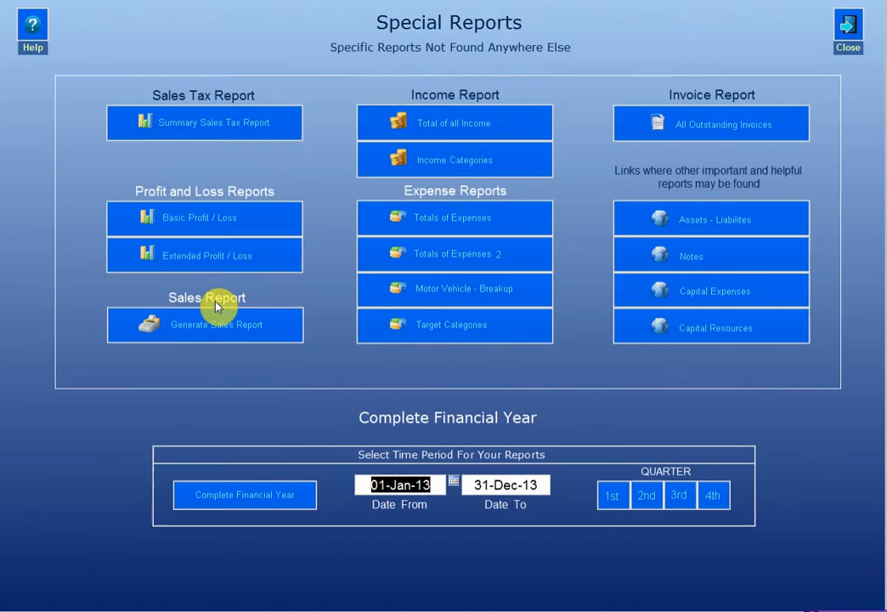
{"action": "left_click", "coordinate": [443, 163]}
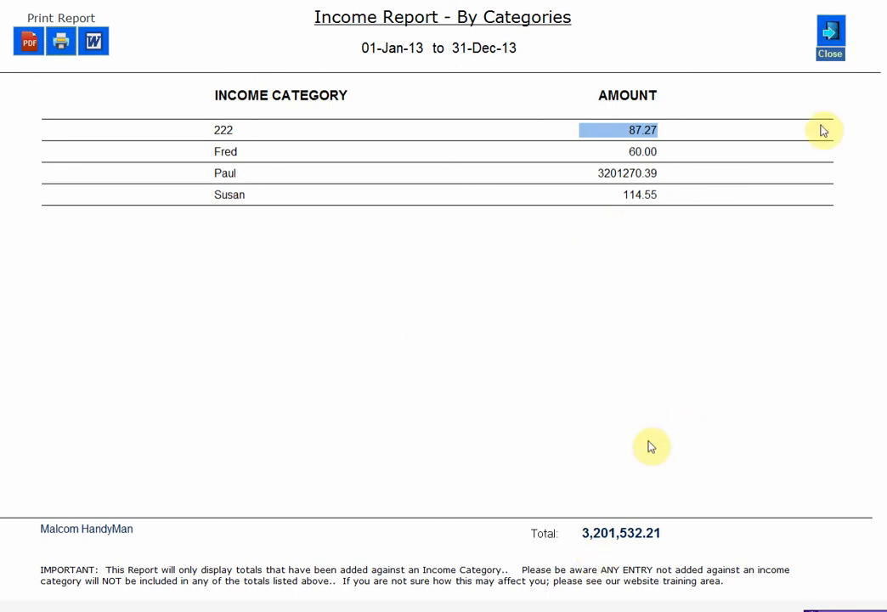
{"action": "left_click", "coordinate": [830, 39]}
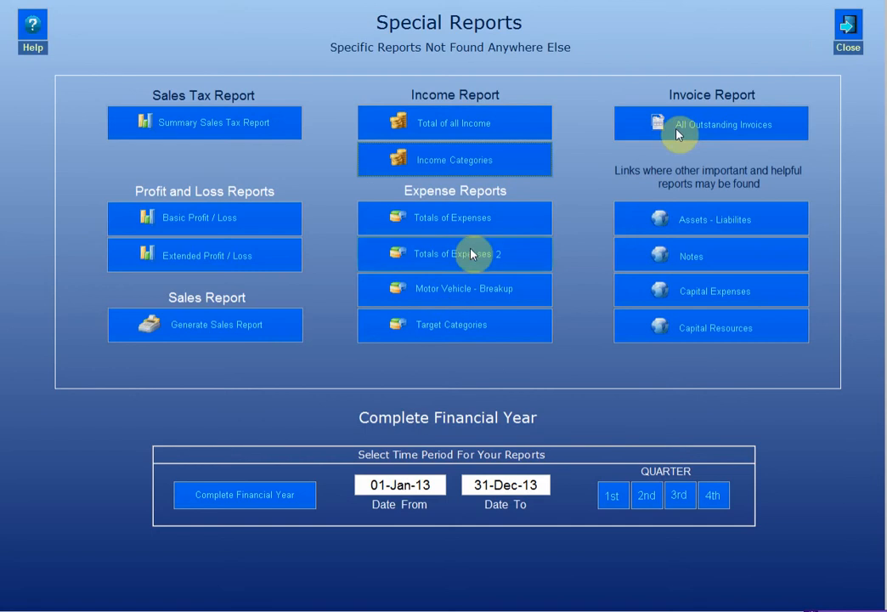
Set the amount received on the 18-May-13 CREDIT CARD income entry to 100.00 and close the Income Screen
{"action": "left_click", "coordinate": [854, 26]}
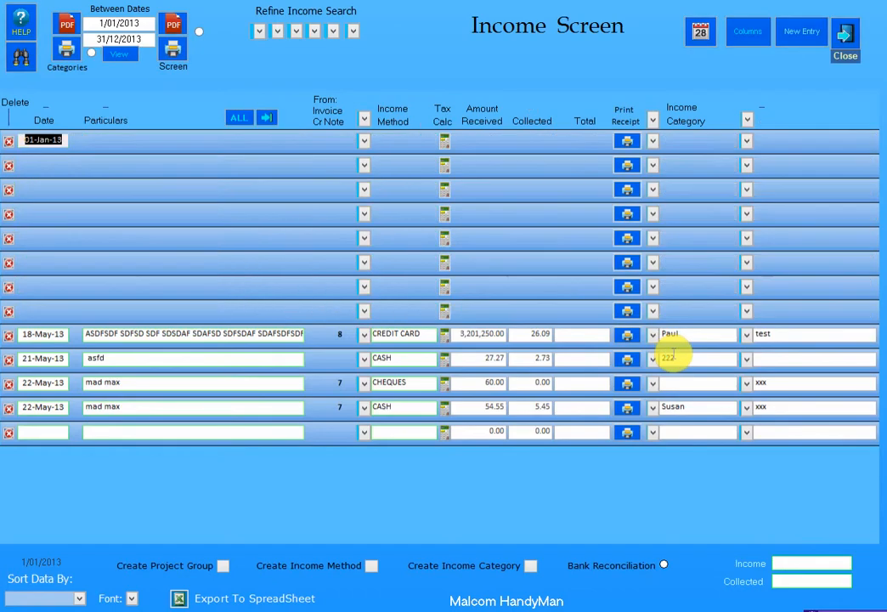
{"action": "left_click_drag", "start_coordinate": [454, 282], "coordinate": [573, 285]}
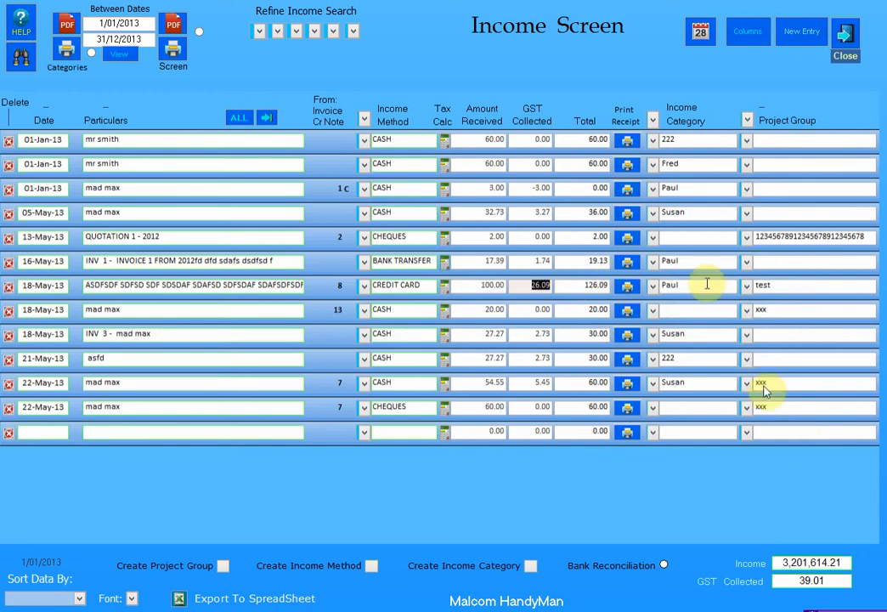
{"action": "left_click", "coordinate": [844, 36]}
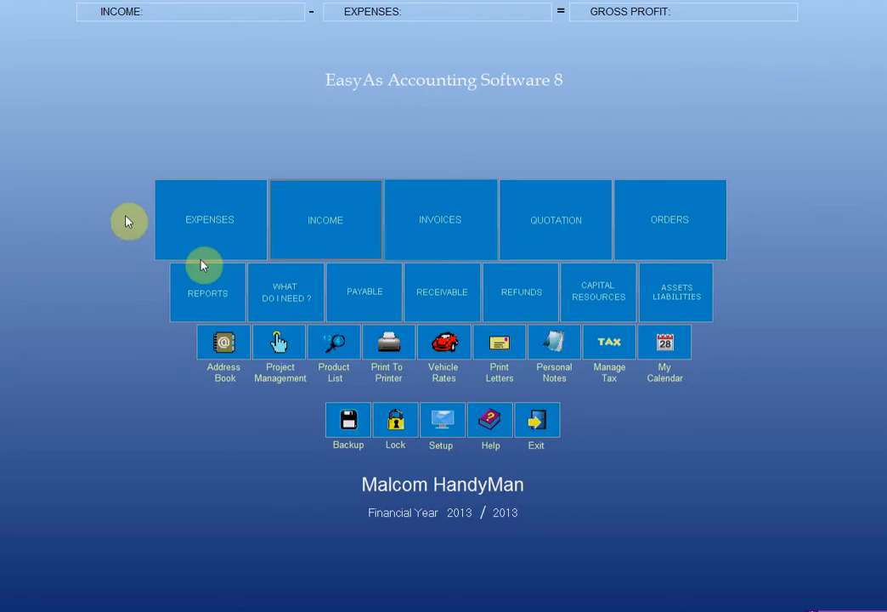
Check the recalculated category amounts in the Income Categories report and return to the main screen
{"action": "left_click", "coordinate": [204, 300]}
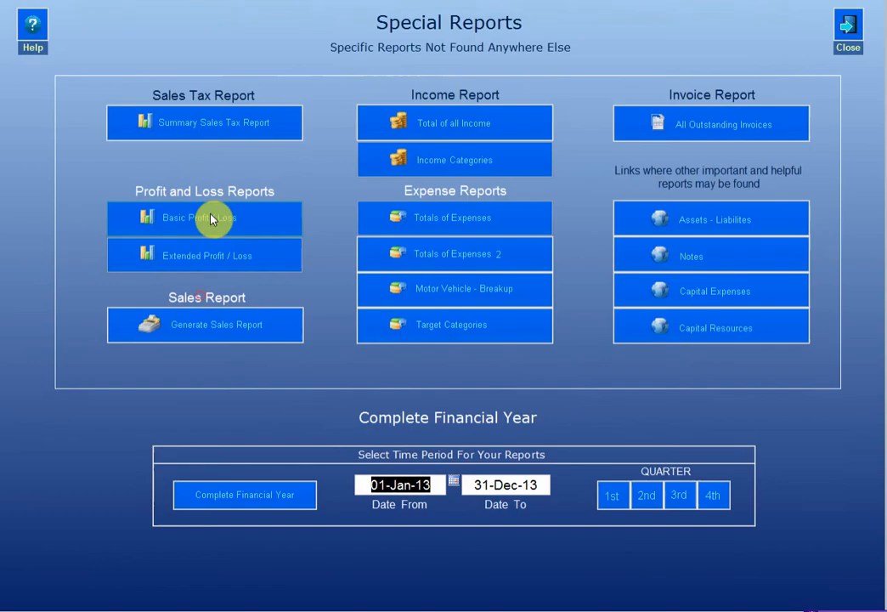
{"action": "left_click", "coordinate": [472, 163]}
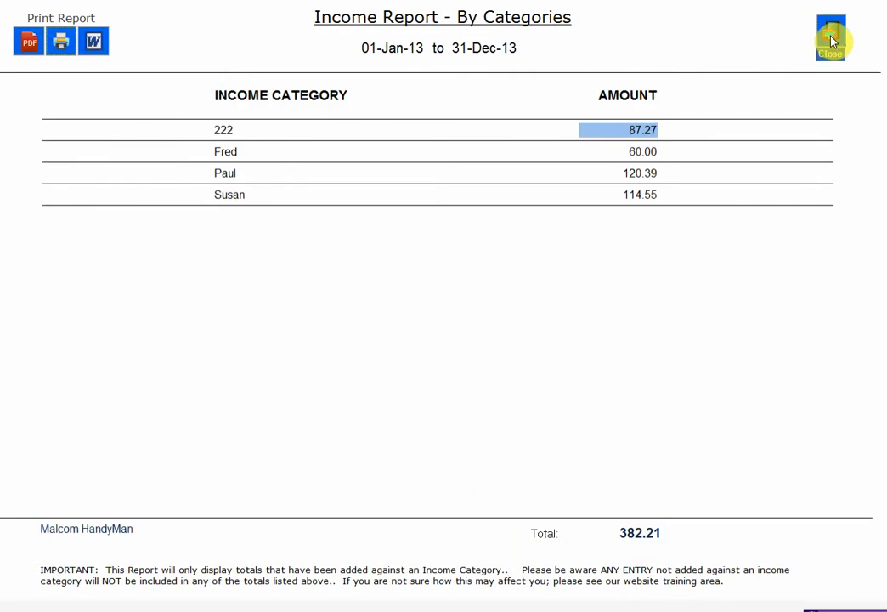
{"action": "left_click", "coordinate": [832, 41]}
{"action": "left_click", "coordinate": [847, 29]}
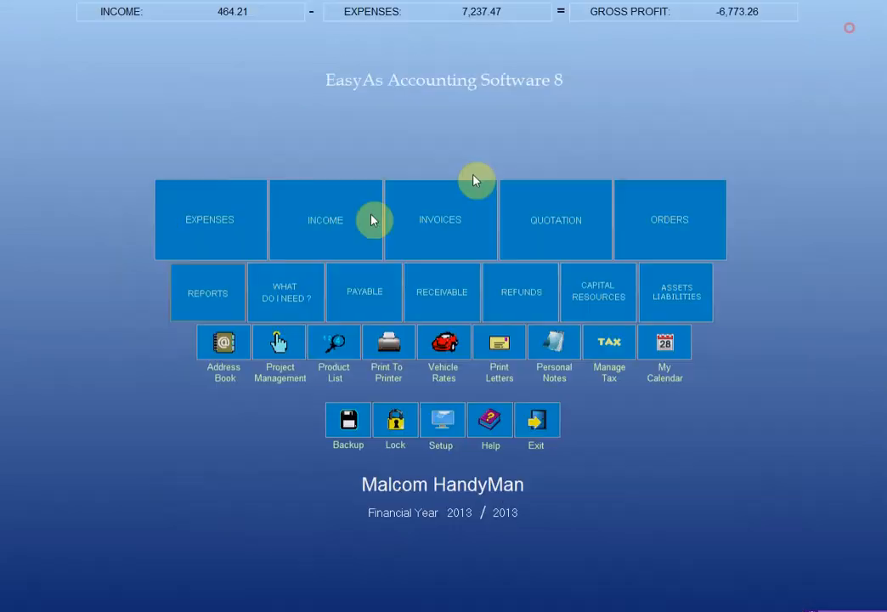
Compare the entries on the Income Screen with the amounts in the Income Categories report
{"action": "left_click", "coordinate": [356, 220]}
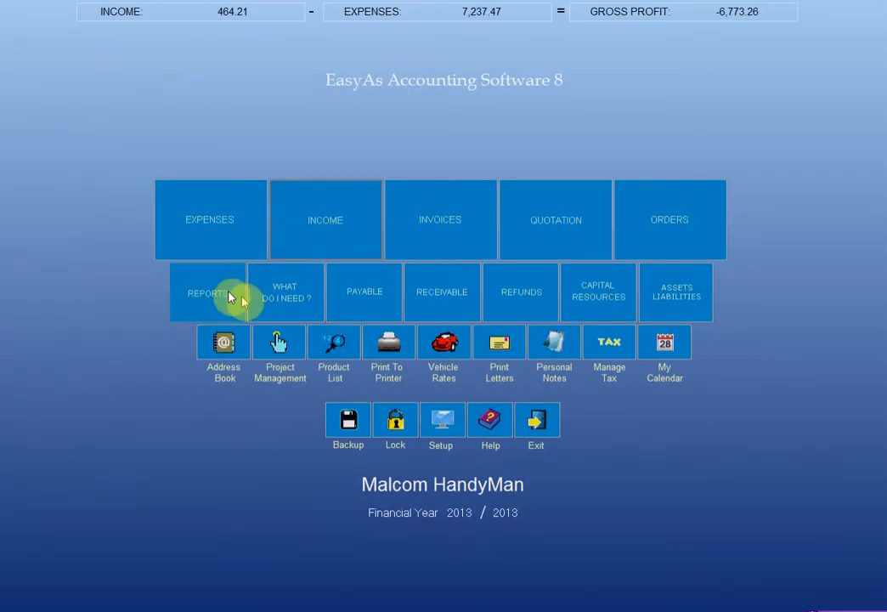
{"action": "left_click", "coordinate": [229, 297]}
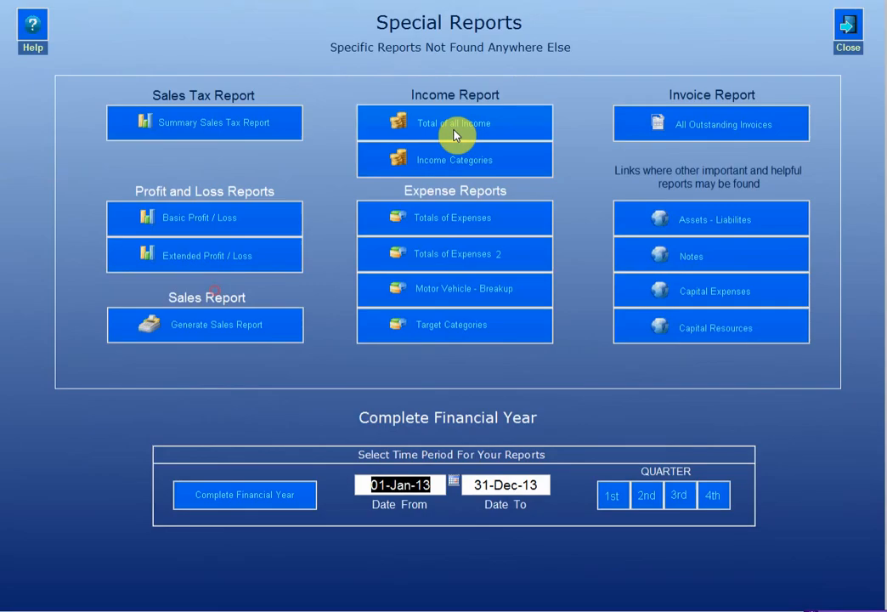
{"action": "left_click", "coordinate": [464, 169]}
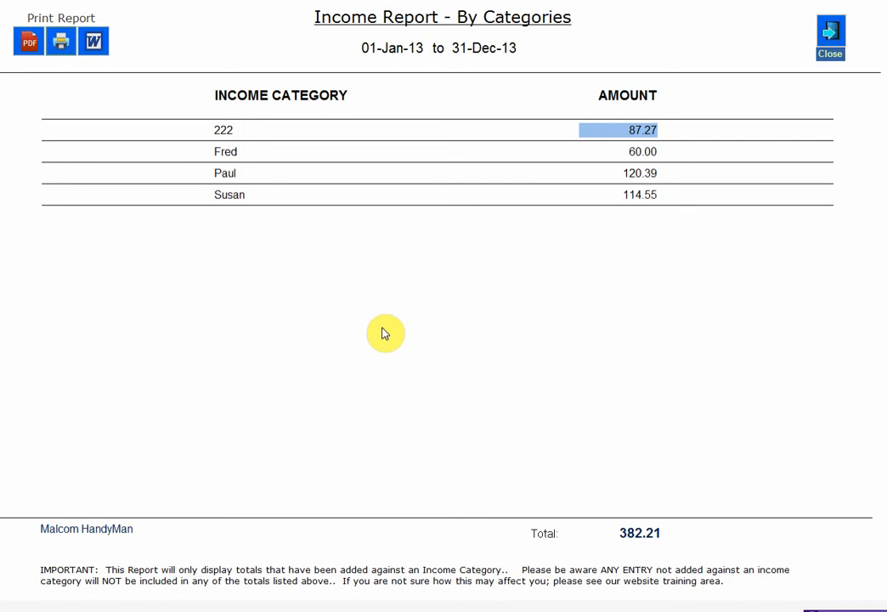
{"action": "left_click", "coordinate": [833, 34]}
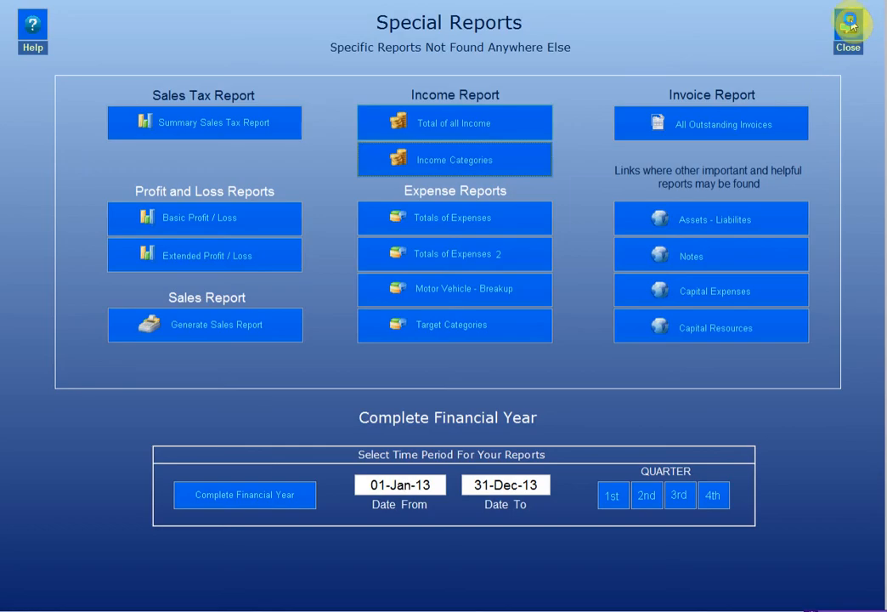
{"action": "left_click", "coordinate": [850, 26]}
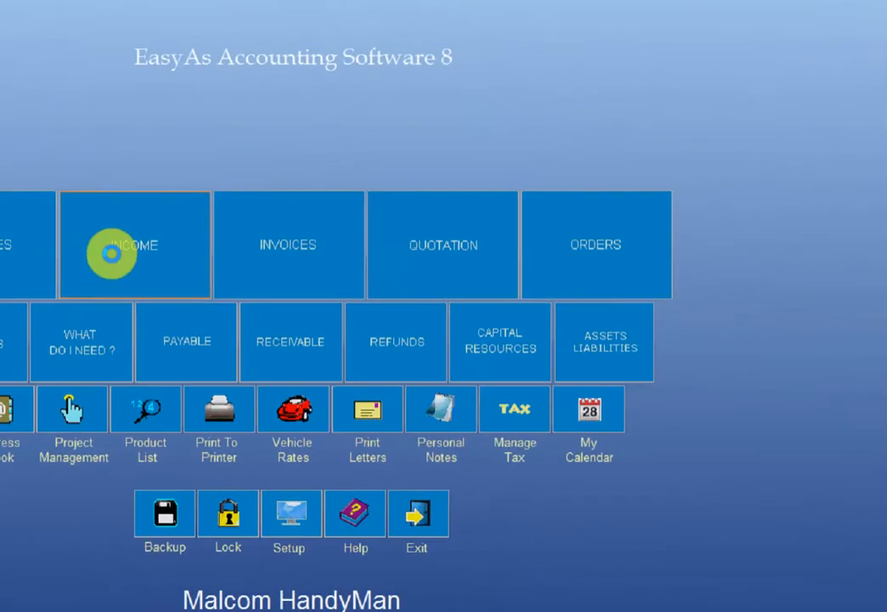
Remove the income category 222 from the first 01-Jan-13 CASH entry on the Income Screen
{"action": "left_click", "coordinate": [110, 254]}
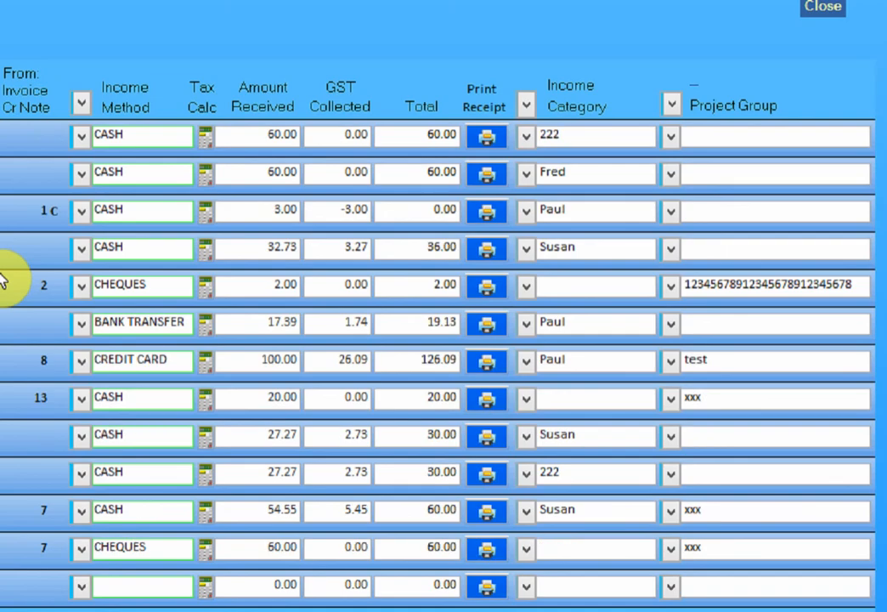
{"action": "left_click", "coordinate": [530, 138]}
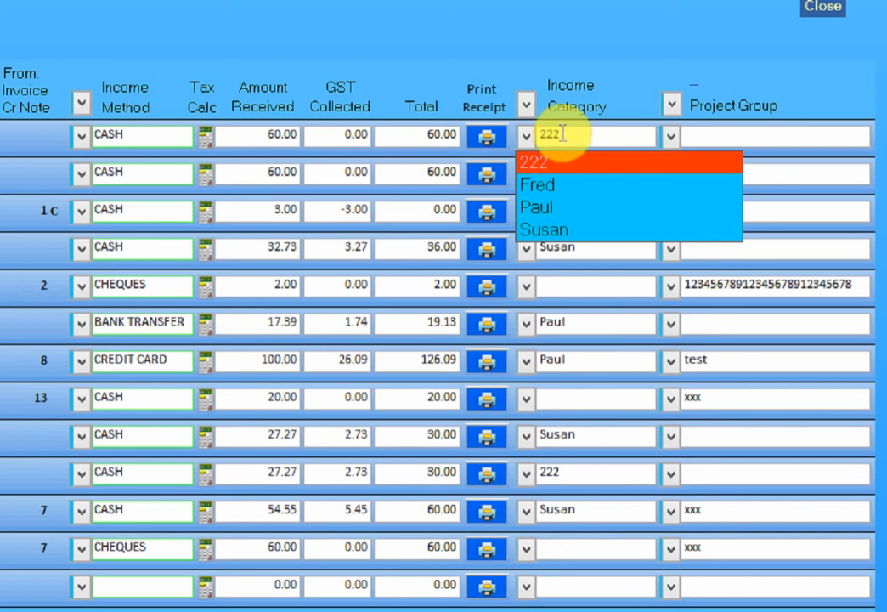
{"action": "left_click", "coordinate": [562, 134]}
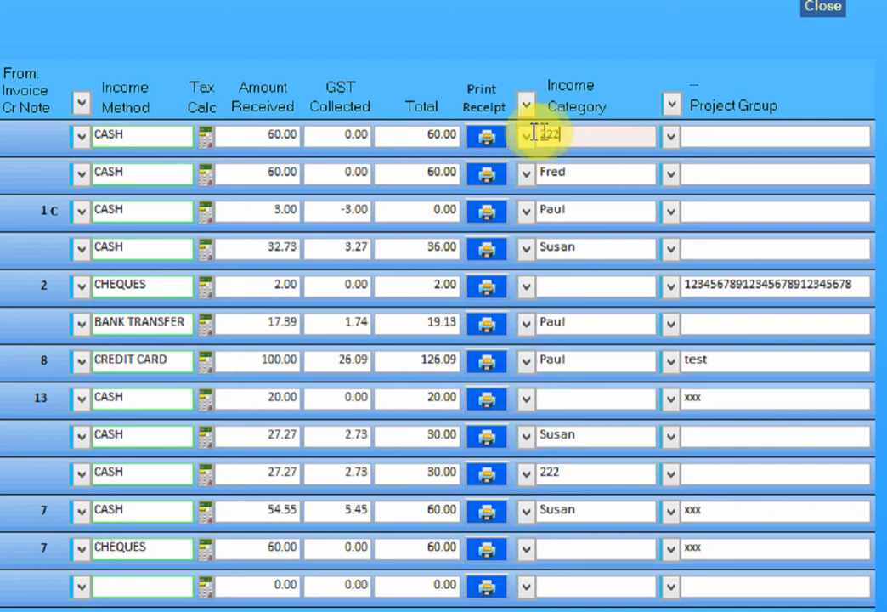
{"action": "double_click", "coordinate": [609, 133]}
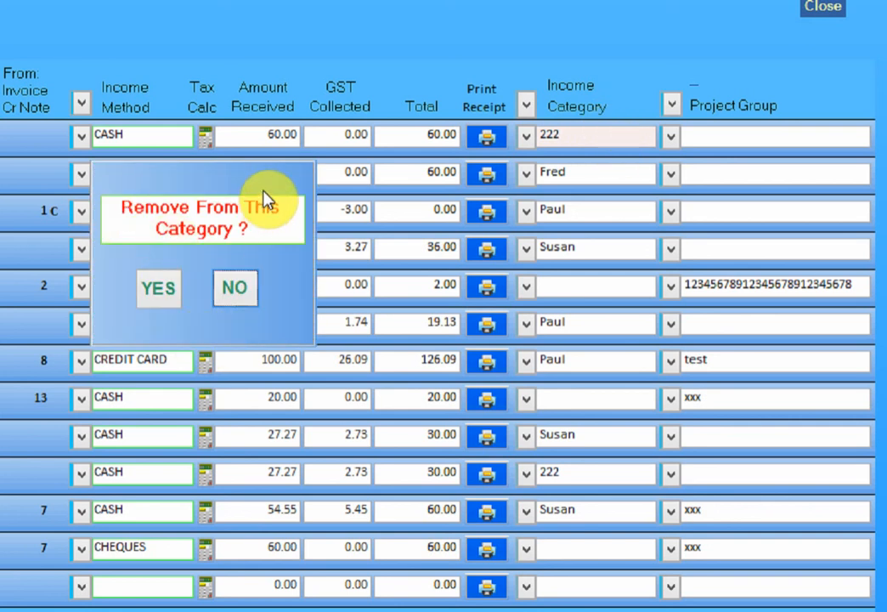
{"action": "left_click", "coordinate": [156, 290]}
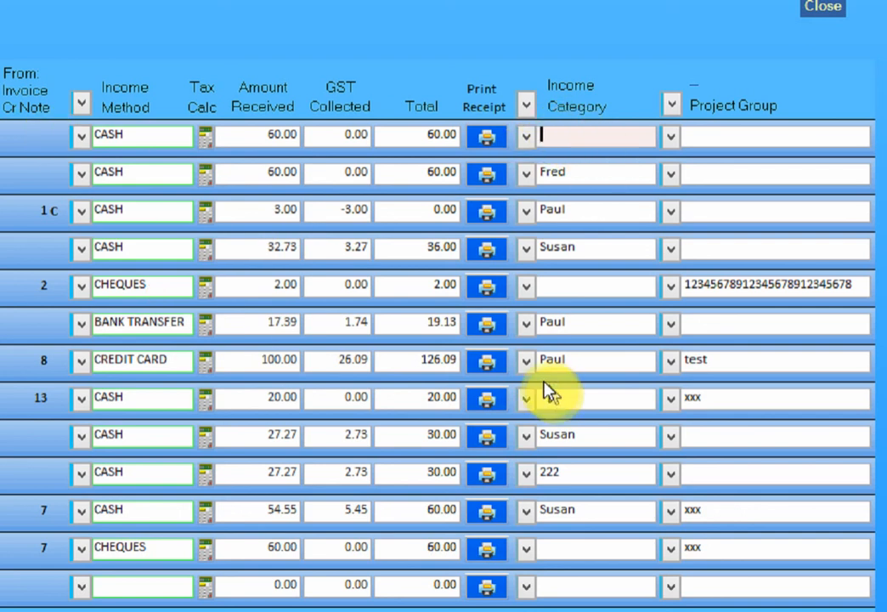
Remove the income category 222 from the 21-May-13 CASH entry and close the Income Screen
{"action": "left_click", "coordinate": [591, 281]}
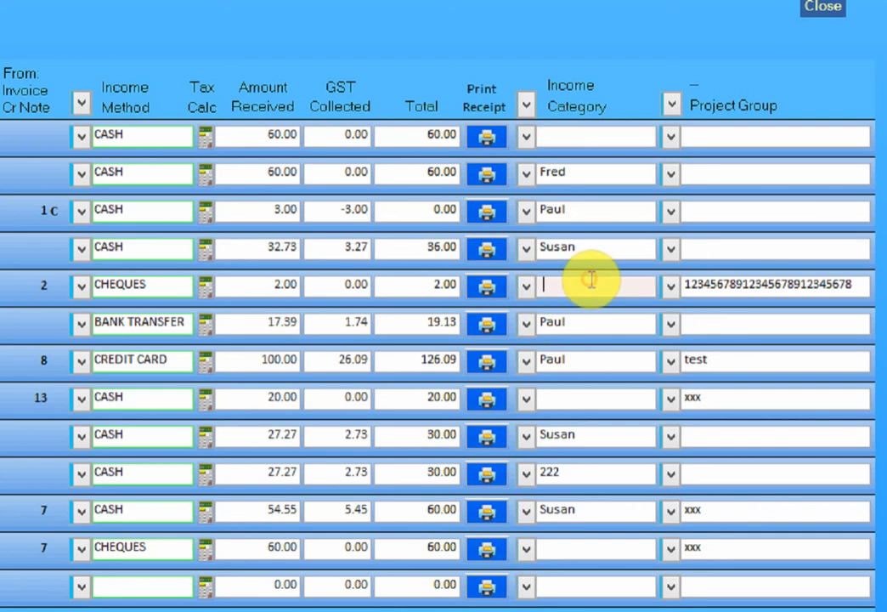
{"action": "left_click", "coordinate": [580, 469]}
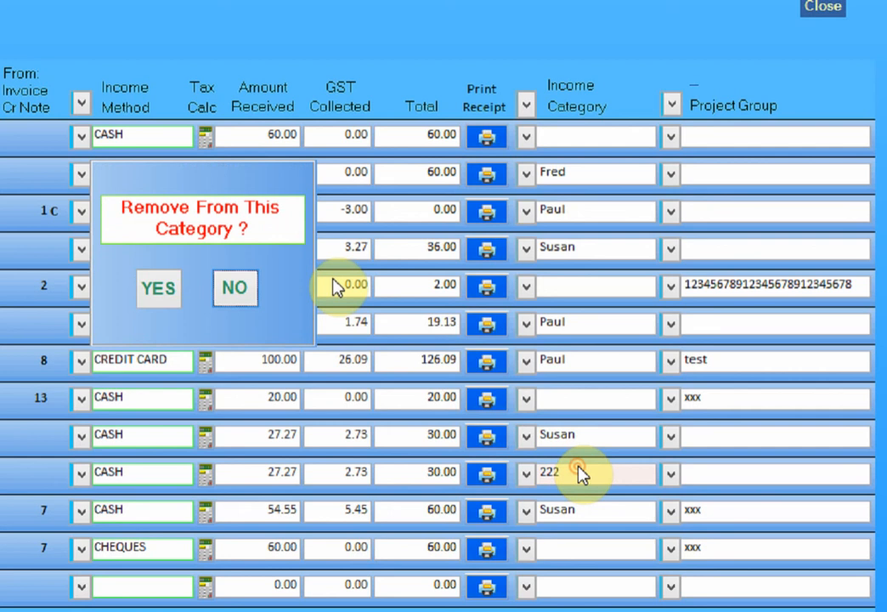
{"action": "left_click", "coordinate": [156, 292]}
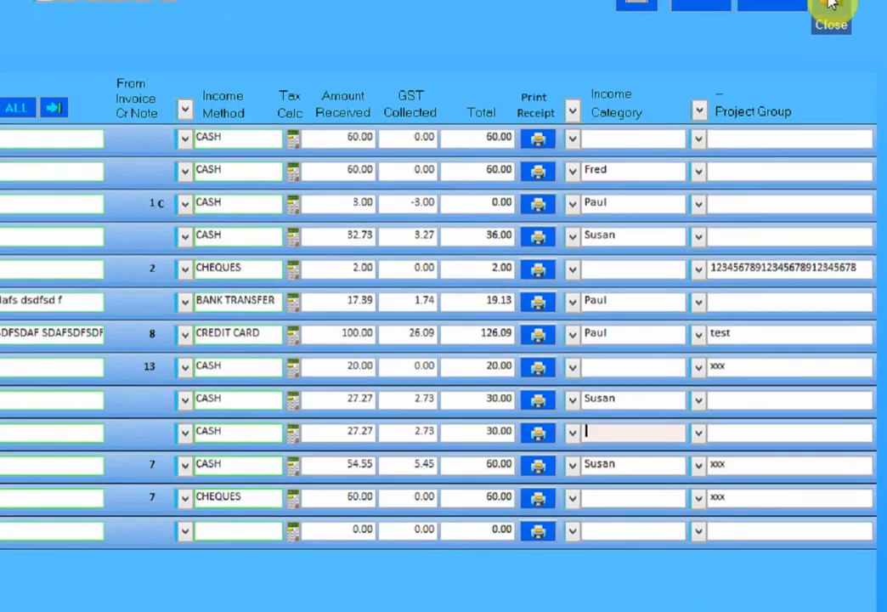
{"action": "left_click", "coordinate": [823, 7]}
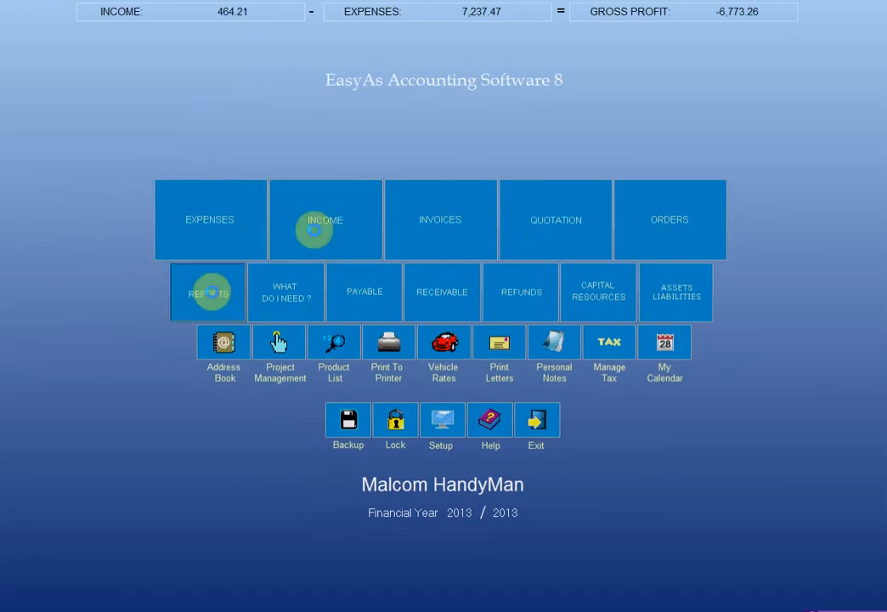
Check the amount for category 222 in the Income Categories report and return to the main screen
{"action": "left_click", "coordinate": [212, 292]}
{"action": "left_click", "coordinate": [499, 158]}
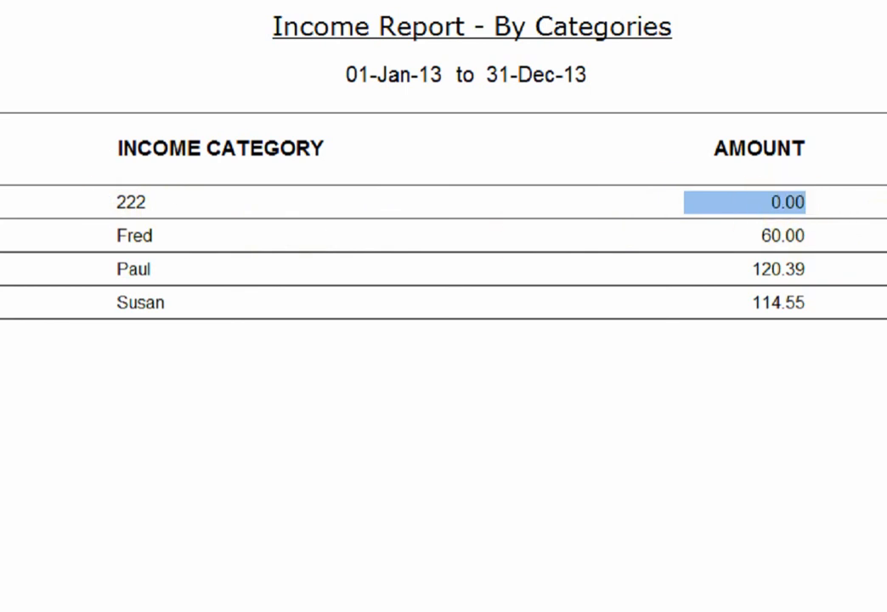
{"action": "left_click", "coordinate": [849, 35]}
{"action": "left_click", "coordinate": [846, 32]}
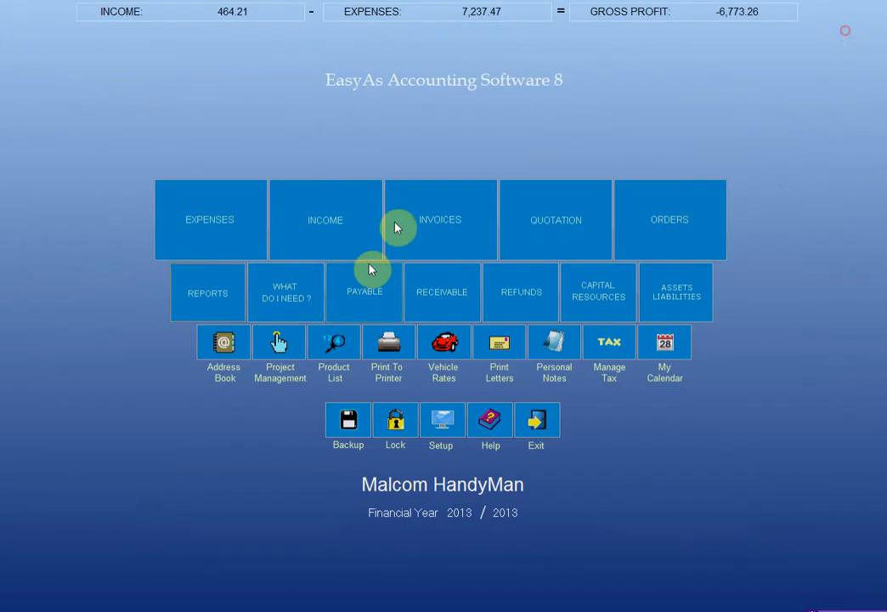
Open the income category list from the Income Screen, review its entries, and close it
{"action": "left_click", "coordinate": [319, 223]}
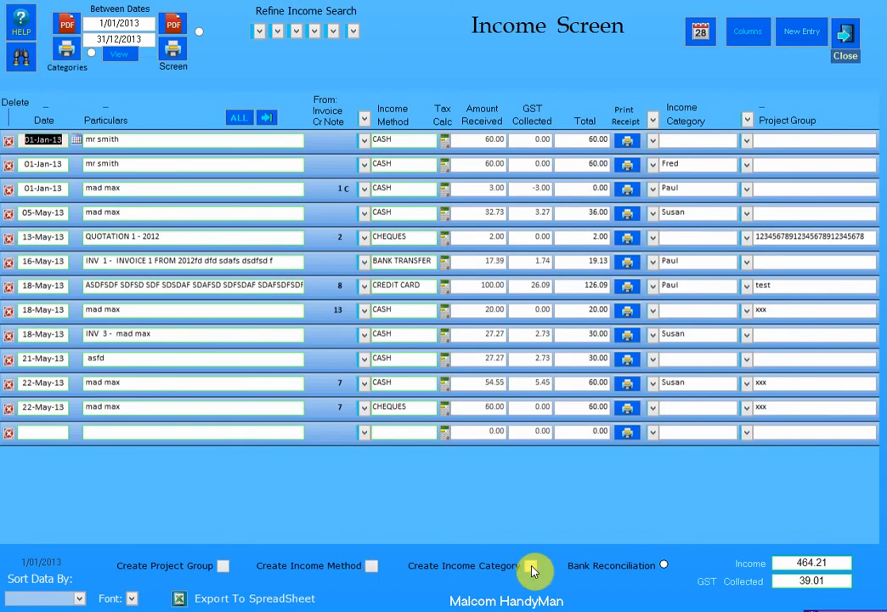
{"action": "left_click", "coordinate": [532, 567]}
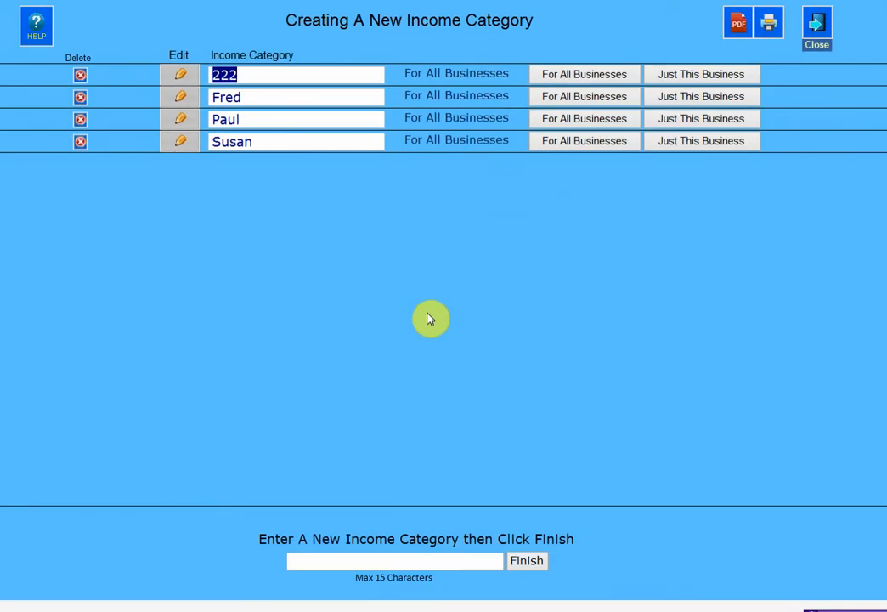
{"action": "left_click", "coordinate": [817, 25]}
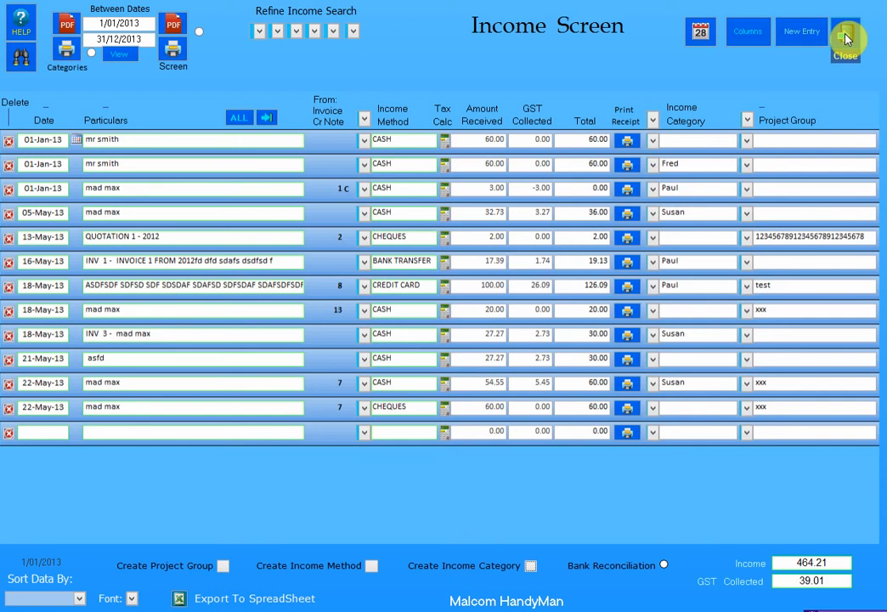